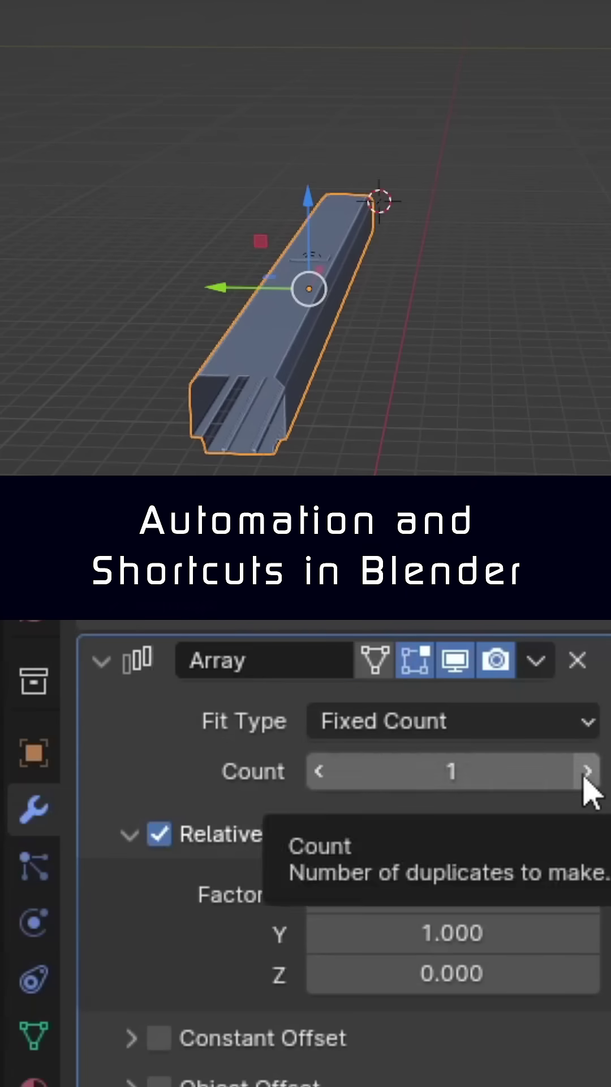
Step: Raise the track's Array modifier Count step by step to 10
left_click(584, 775)
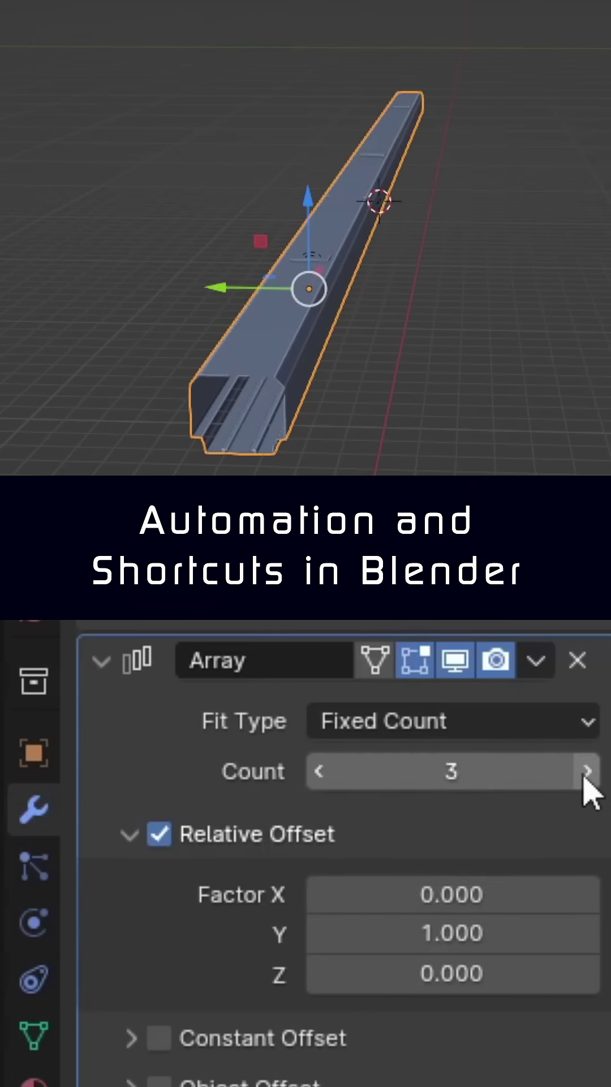
left_click(583, 775)
left_click(583, 774)
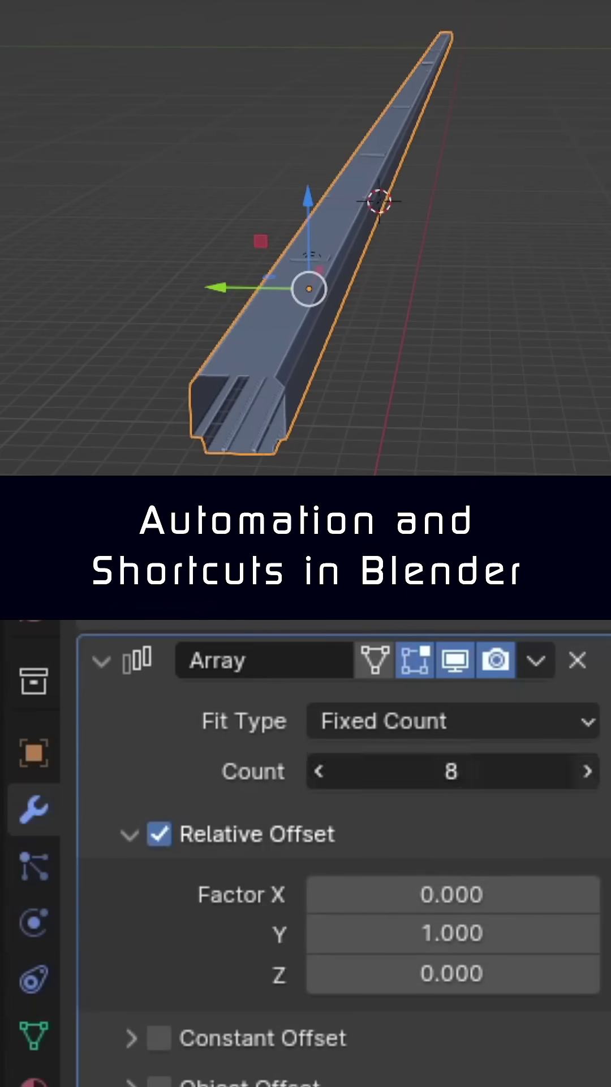
left_click(584, 775)
left_click(583, 774)
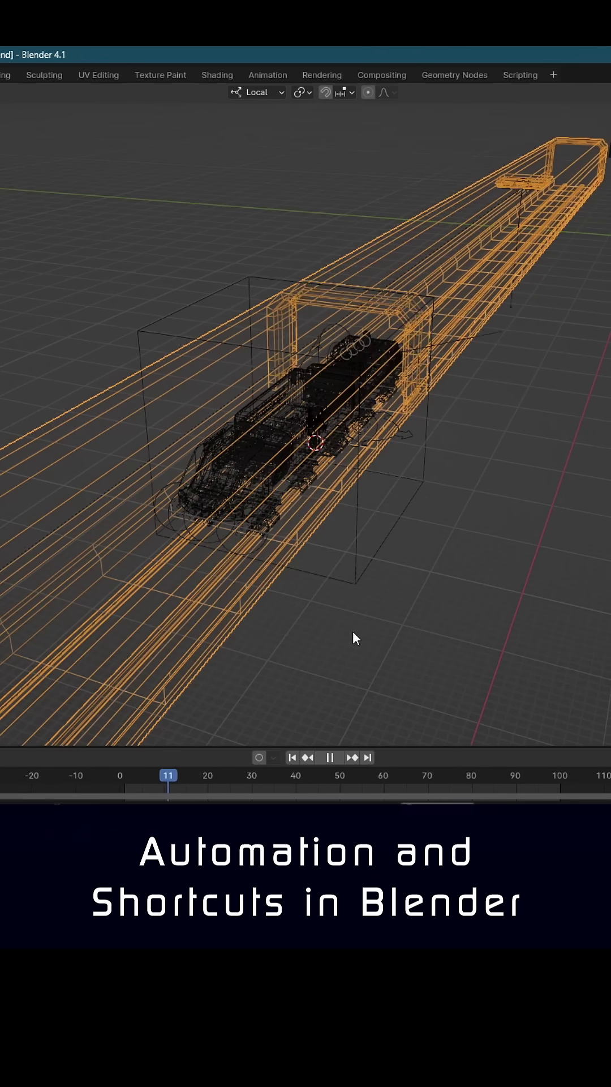
Step: Switch to side view and add a Cycles modifier to the tunnel's motion curve
key("KP_1")
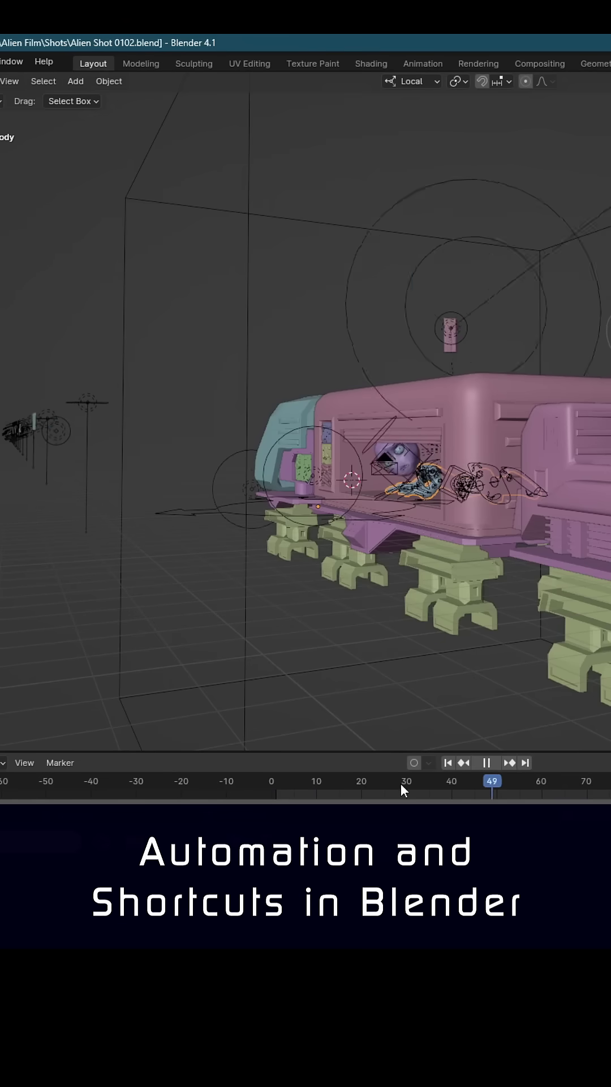
key("KP_1")
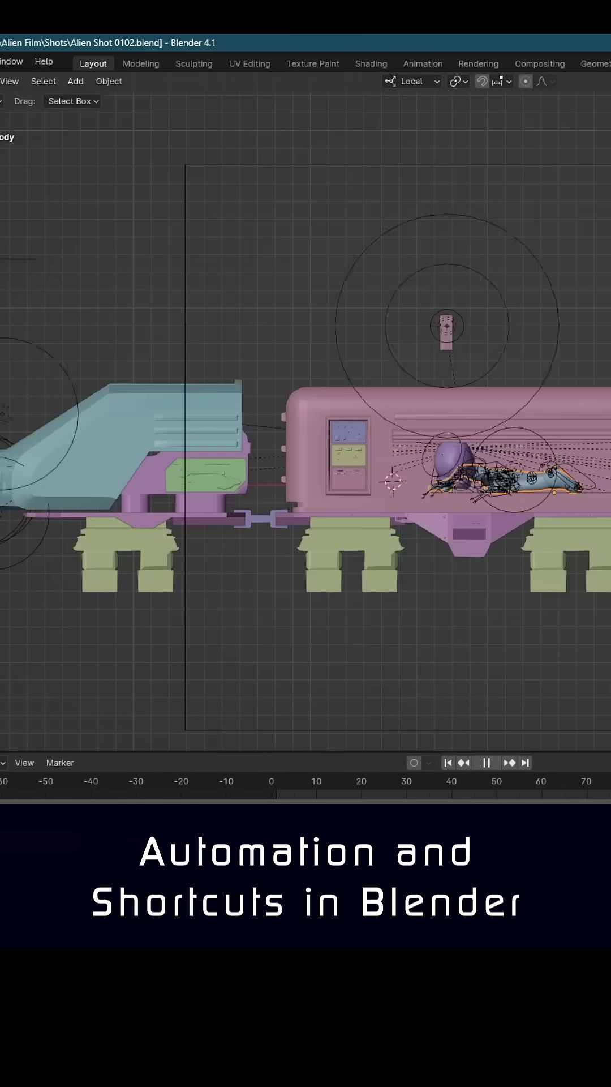
scroll(482, 412, "down", 3)
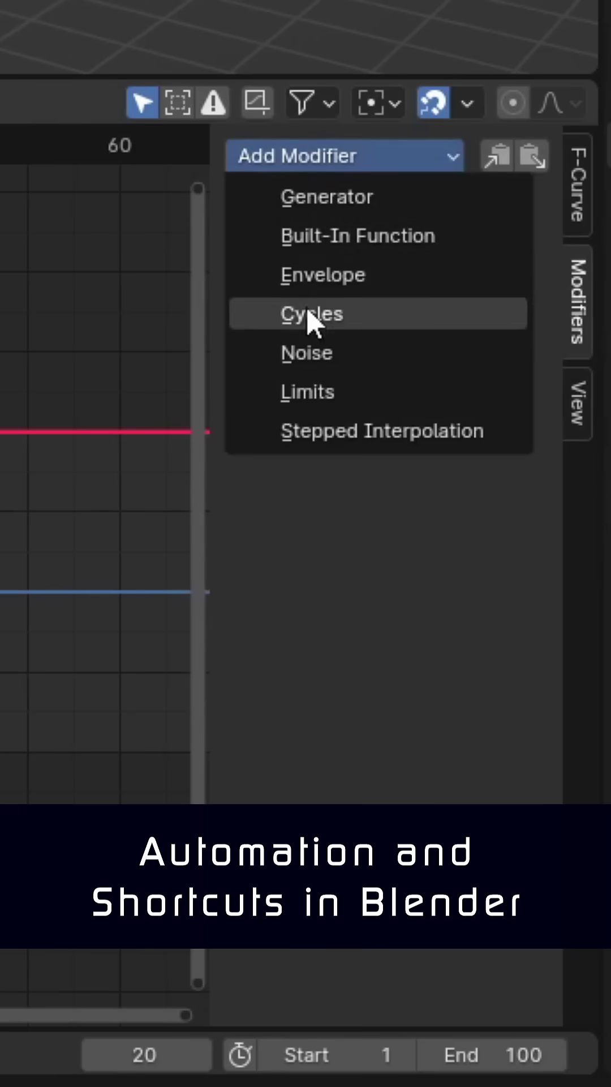
left_click(308, 311)
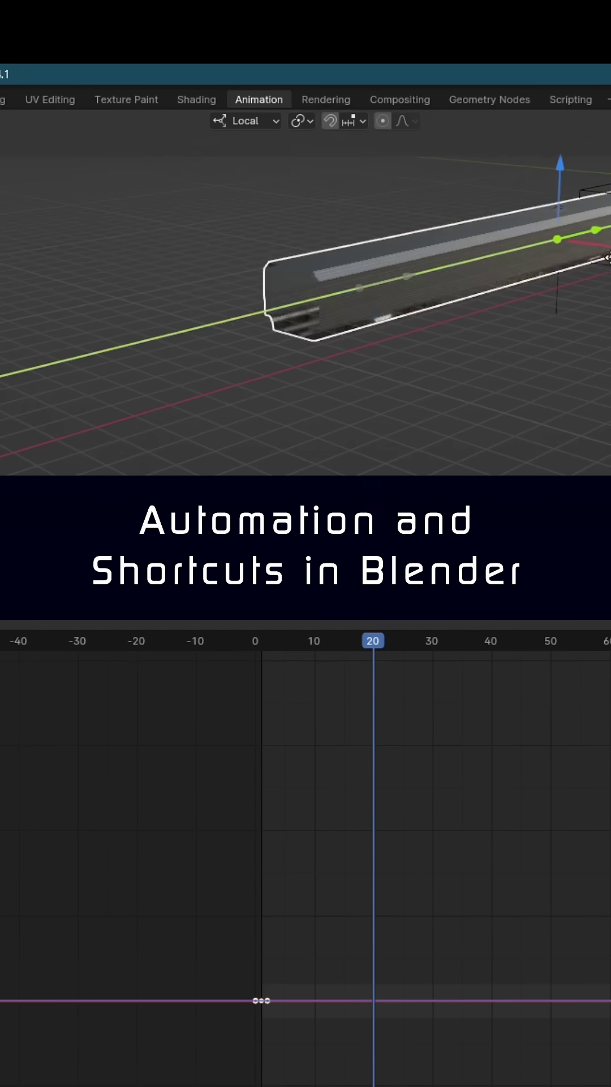